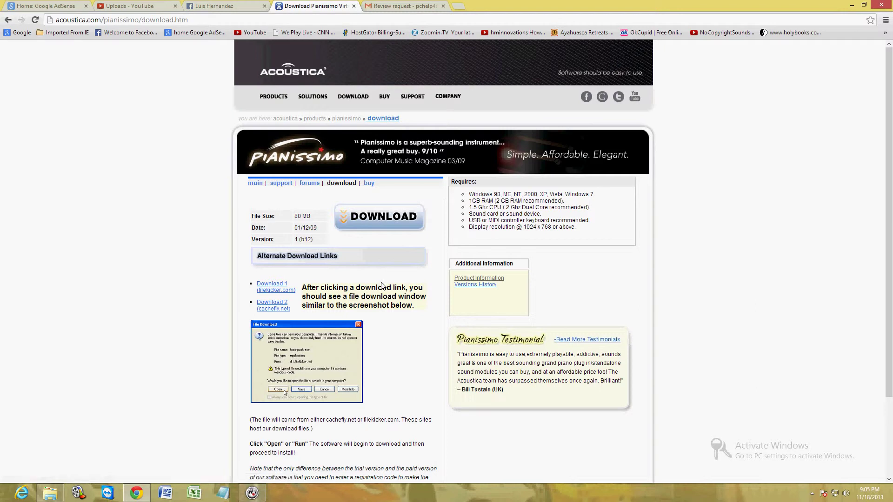
Step: Bring the Pianissimo piano in front of the browser, reposition it, peek at File, and sweep notes across the keys
left_click(252, 491)
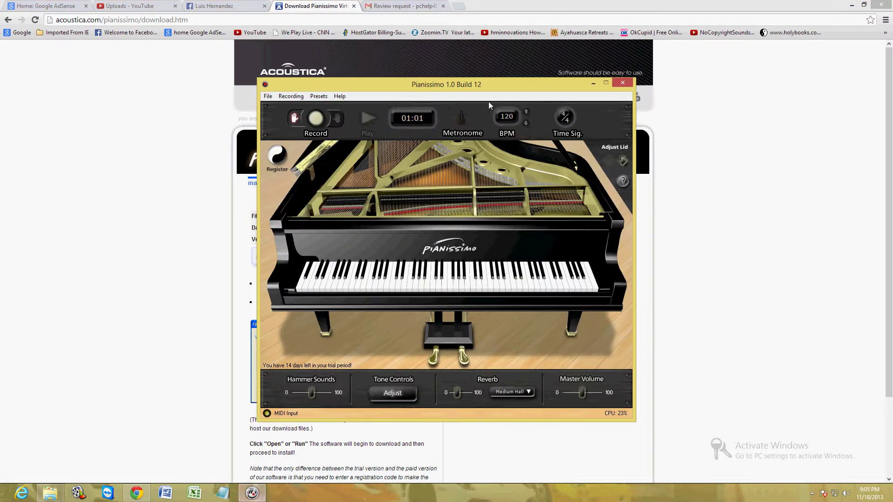
left_click_drag(488, 98, 462, 95)
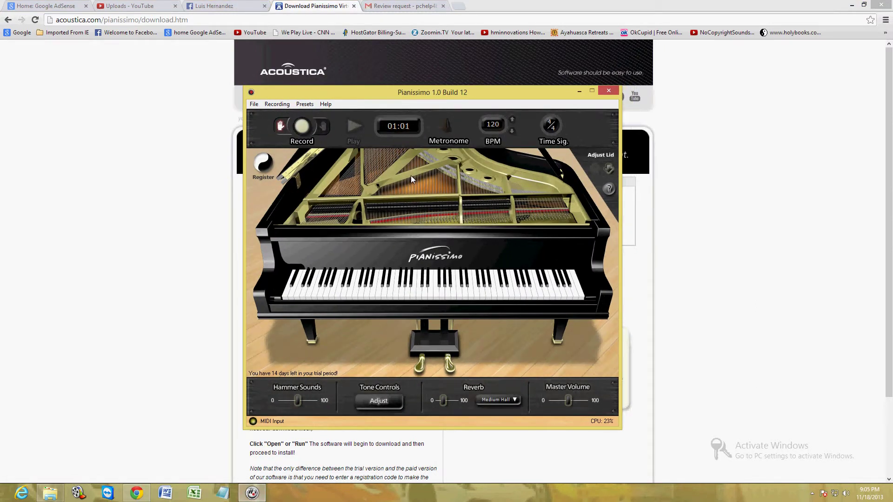
left_click(254, 104)
left_click(263, 115)
left_click_drag(437, 92, 438, 90)
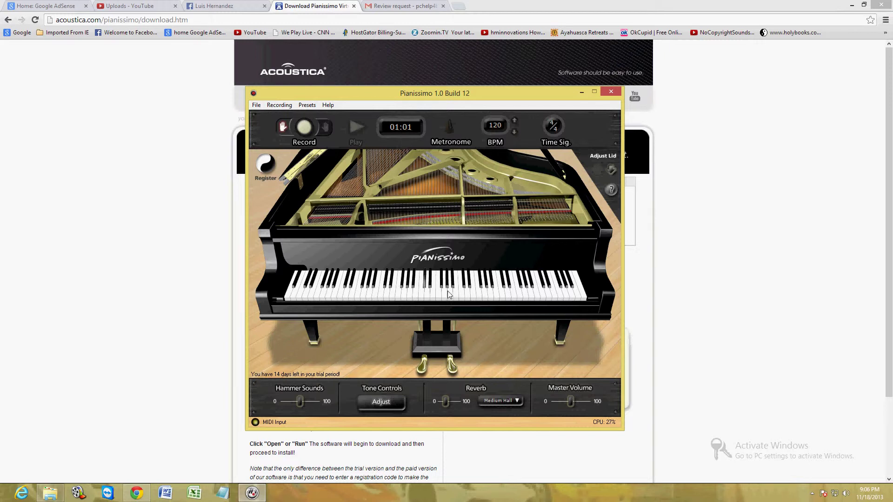
left_click_drag(579, 282, 298, 279)
left_click(316, 295)
left_click(316, 295)
left_click(319, 295)
left_click(315, 296)
left_click(314, 298)
left_click(309, 297)
left_click(292, 296)
left_click(305, 297)
left_click(424, 289)
left_click(304, 297)
left_click(320, 296)
left_click(311, 297)
left_click(307, 296)
left_click(306, 298)
left_click(306, 298)
left_click(310, 297)
left_click(311, 297)
left_click(310, 298)
left_click(311, 297)
left_click(337, 297)
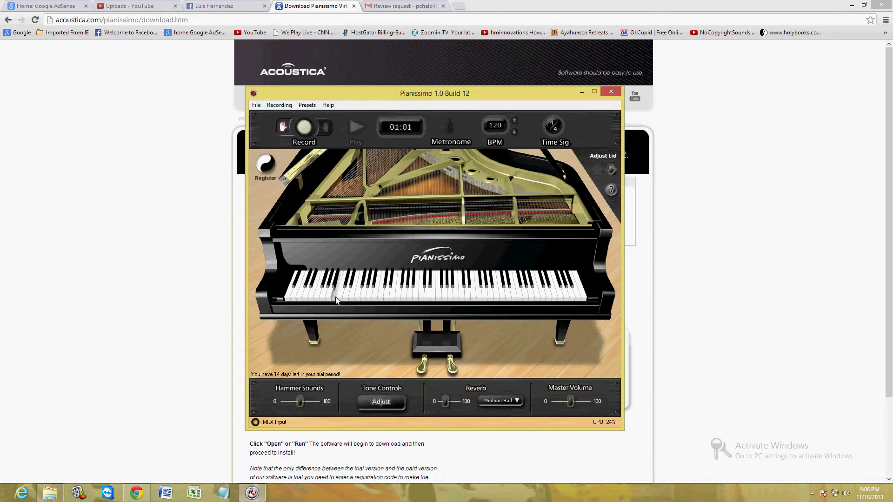
left_click(461, 290)
left_click(463, 285)
left_click(466, 287)
left_click(305, 292)
Step: Record a five-note tune on the piano keys, stop the recording, and play the take back
left_click(306, 131)
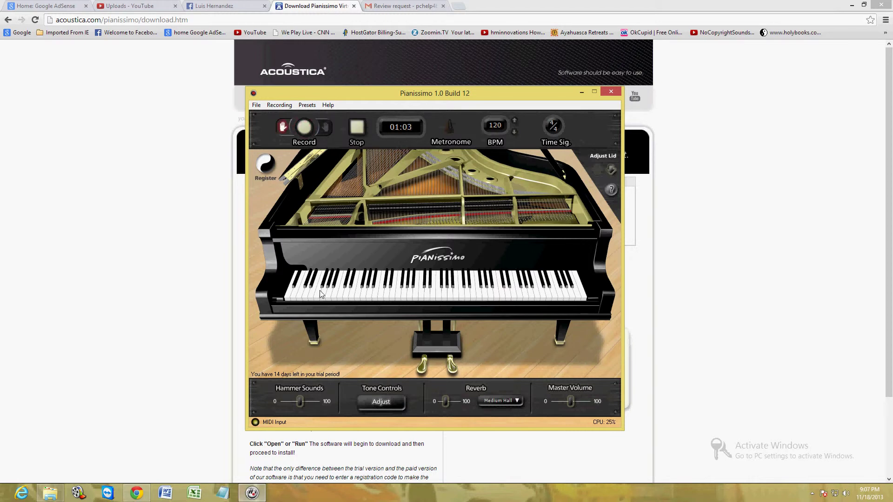
left_click(306, 296)
left_click(311, 295)
left_click(295, 296)
left_click(464, 289)
left_click(465, 289)
left_click(356, 126)
left_click(358, 127)
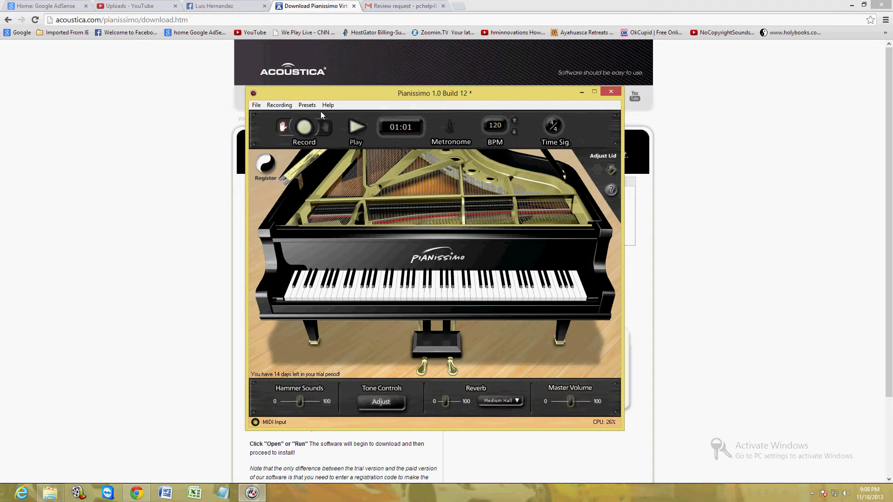
Step: Look through the piano presets list, then move over to the File menu
left_click(308, 105)
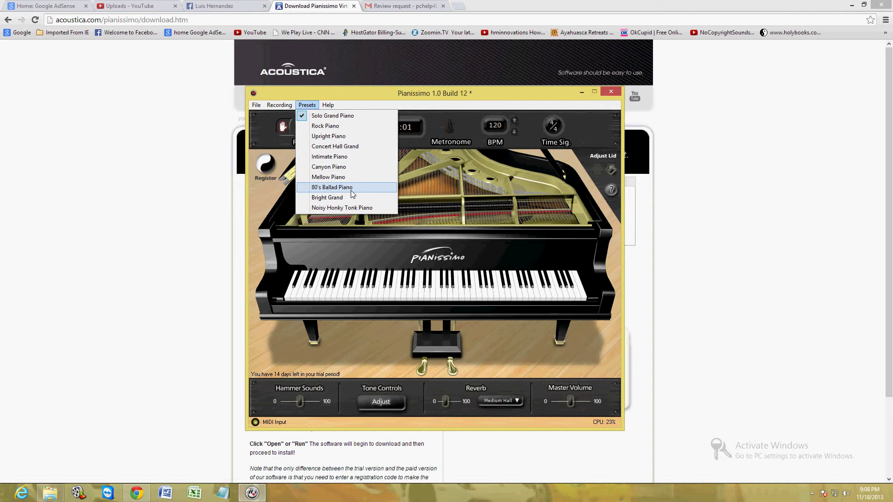
mouse_move(258, 109)
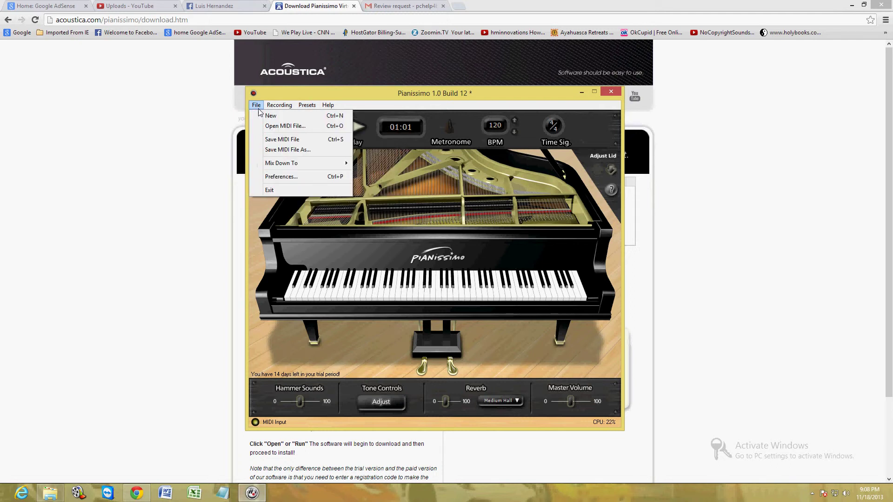
Step: Save the take to the Desktop as the MIDI file 'piano test'
left_click(297, 140)
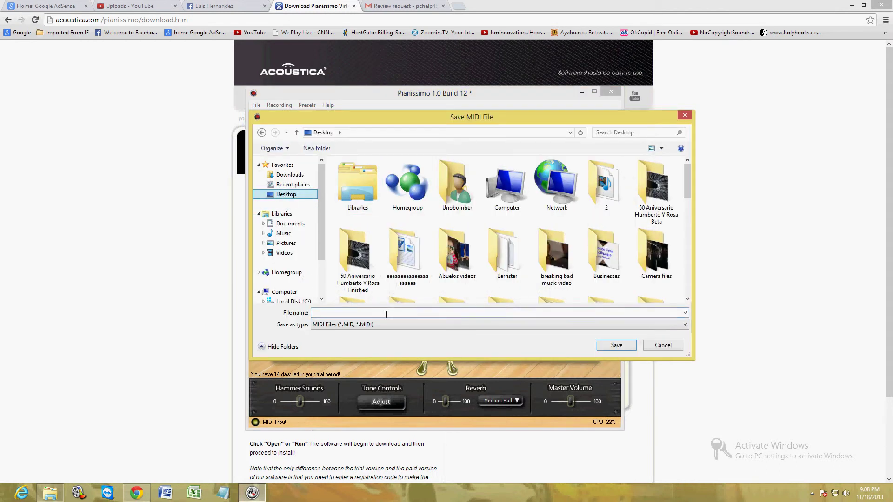
left_click(686, 325)
left_click(396, 310)
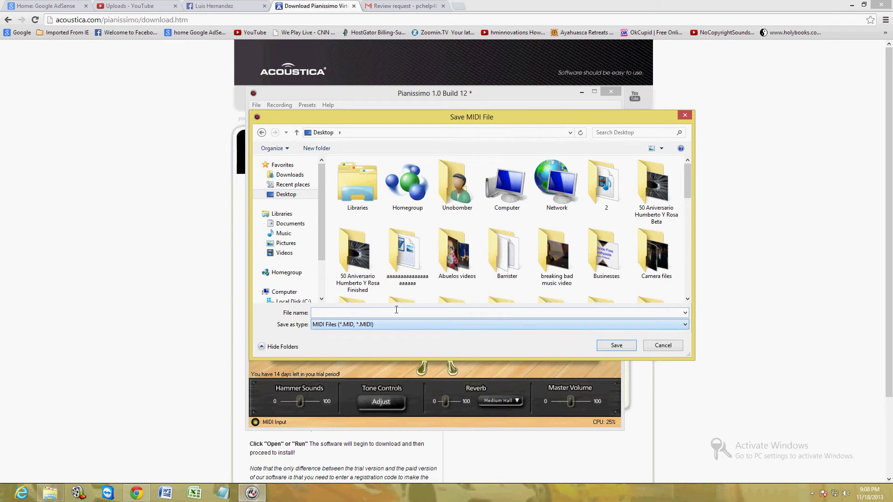
type("piano test")
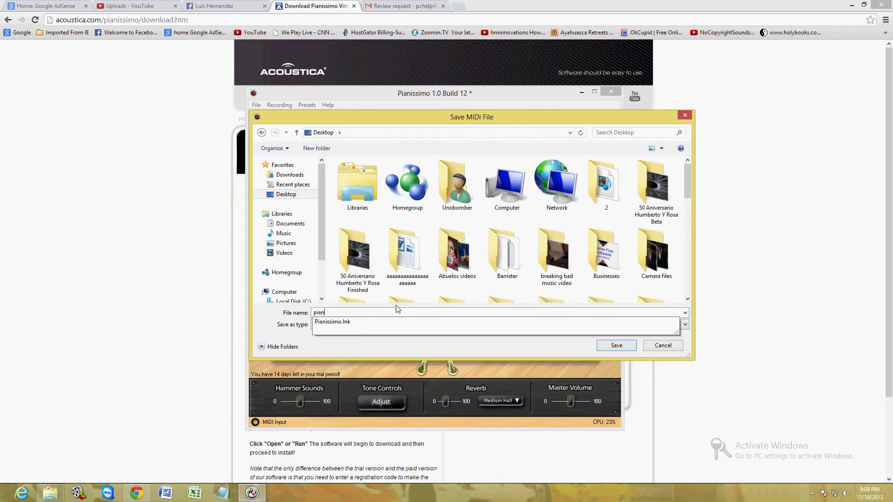
left_click(618, 344)
Step: Minimize Pianissimo and Chrome, then play the desktop's piano test file in Windows Media Player
left_click(581, 92)
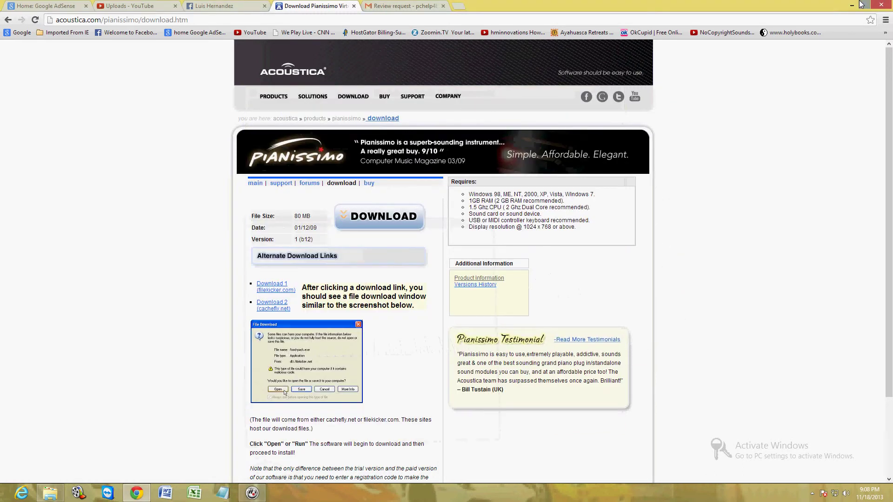
left_click(852, 5)
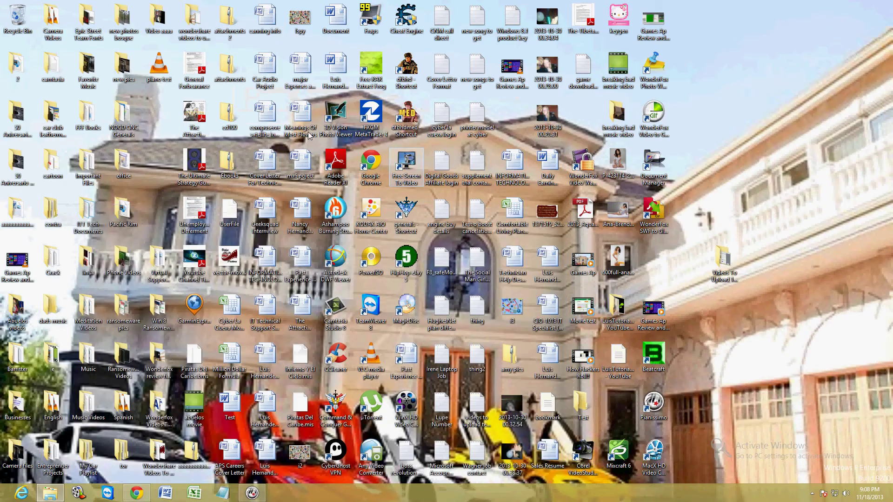
right_click(161, 69)
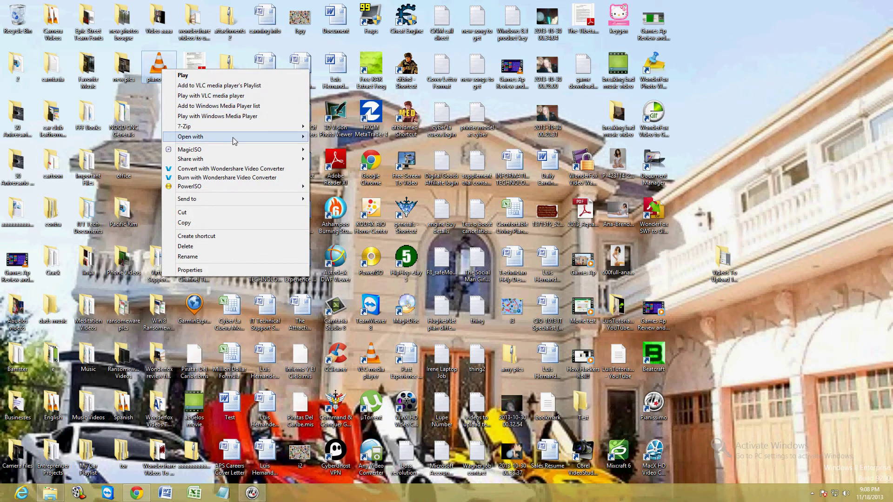
mouse_move(256, 137)
left_click(349, 147)
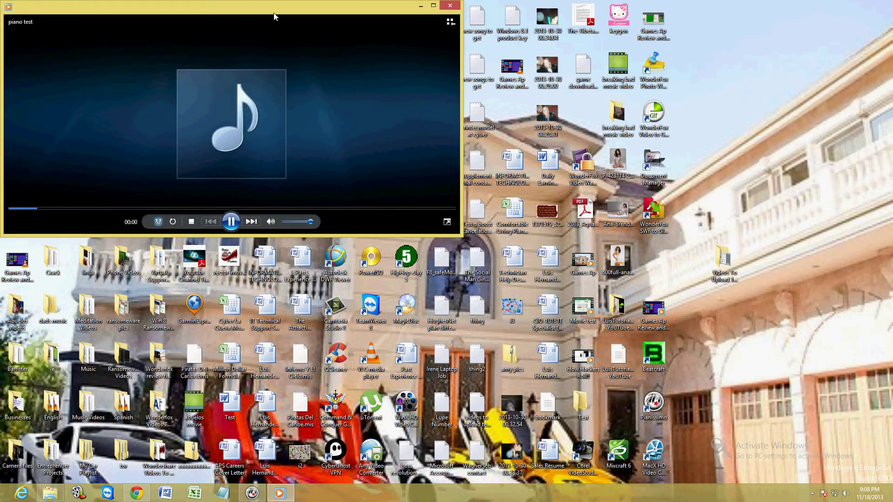
left_click_drag(275, 16, 368, 118)
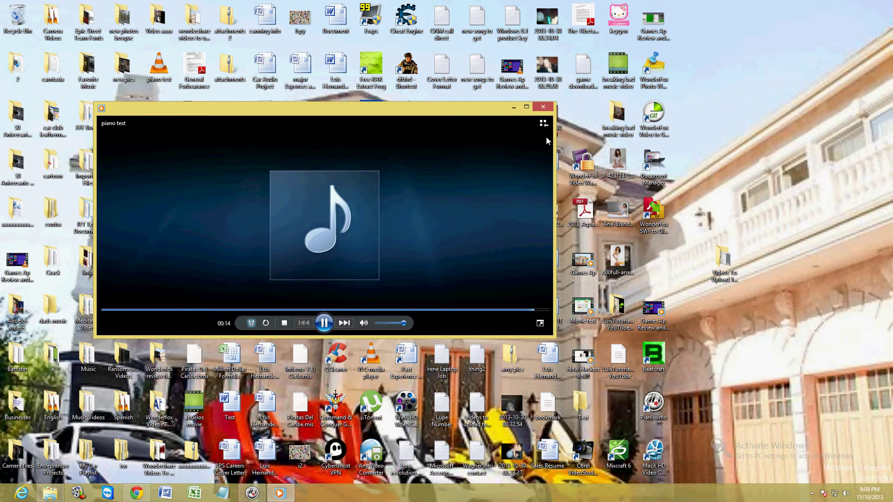
left_click(251, 493)
Step: Nudge the Pianissimo window slightly, then switch back to the browser
left_click_drag(465, 94, 471, 87)
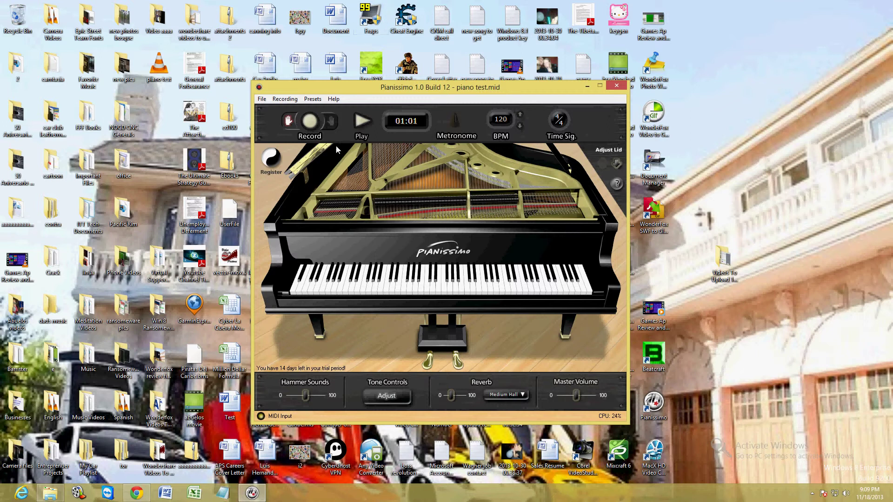
left_click(148, 493)
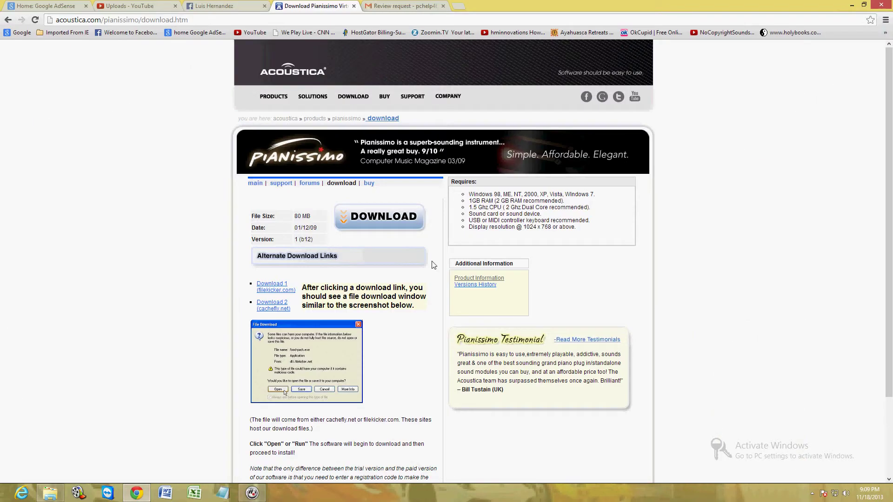
Step: Go from the Pianissimo testimonials to its product page and open the US$68.95 / US$79.95 buy page
scroll(674, 322, "down", 1)
scroll(662, 319, "up", 1)
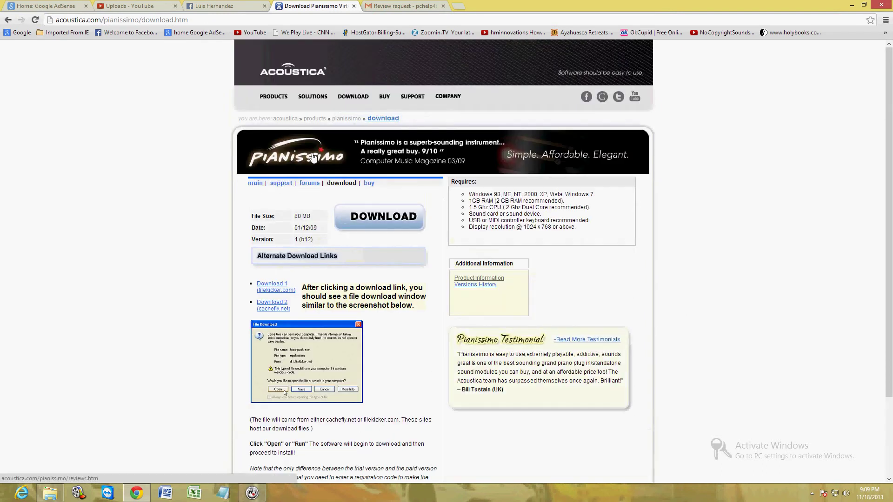
left_click(328, 161)
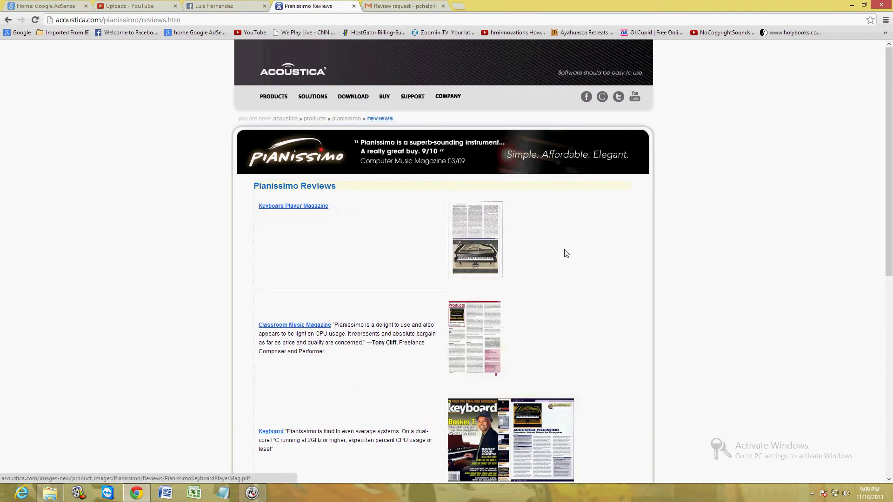
scroll(563, 254, "down", 3)
scroll(561, 255, "up", 3)
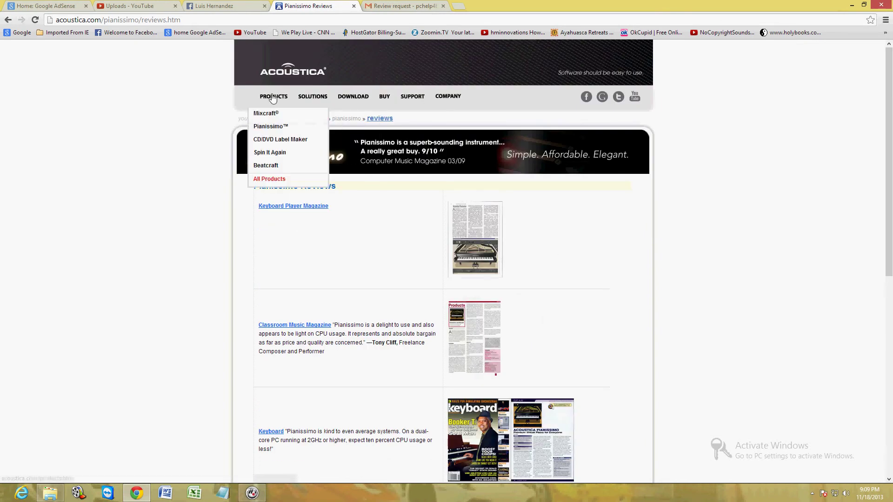
left_click(270, 126)
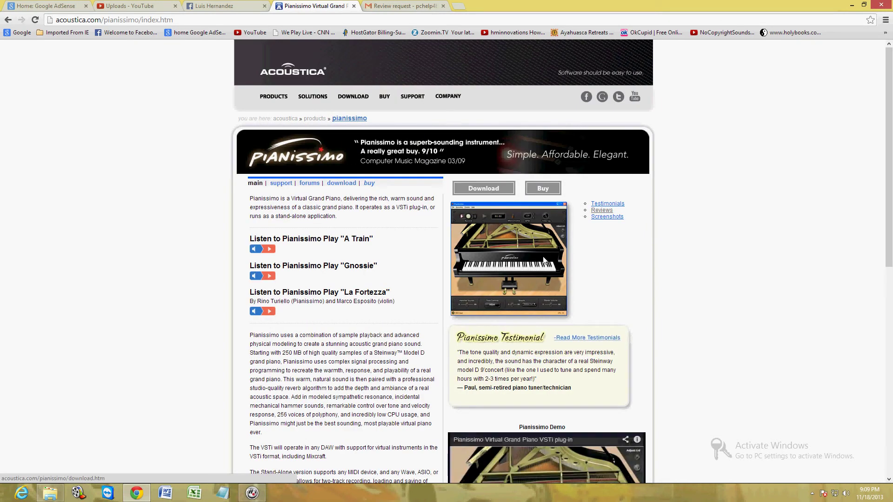
left_click(543, 189)
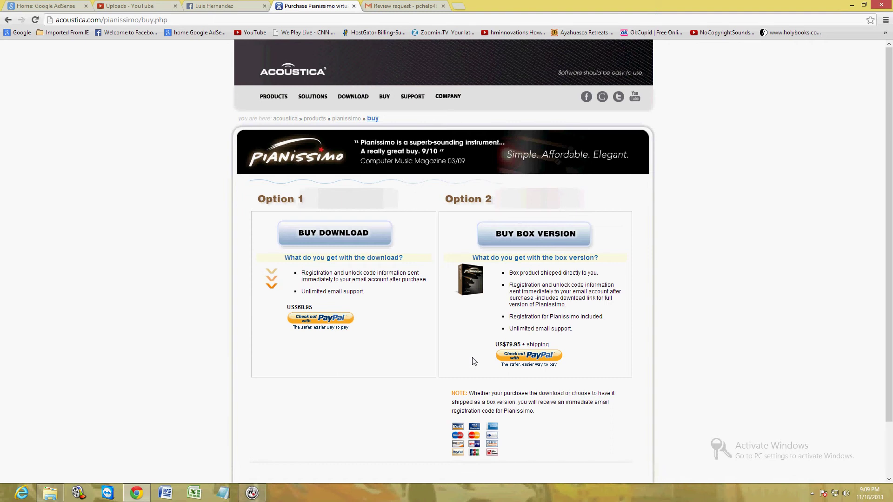
Step: Restore the Pianissimo window and move it right, clear of the buy page
left_click(252, 493)
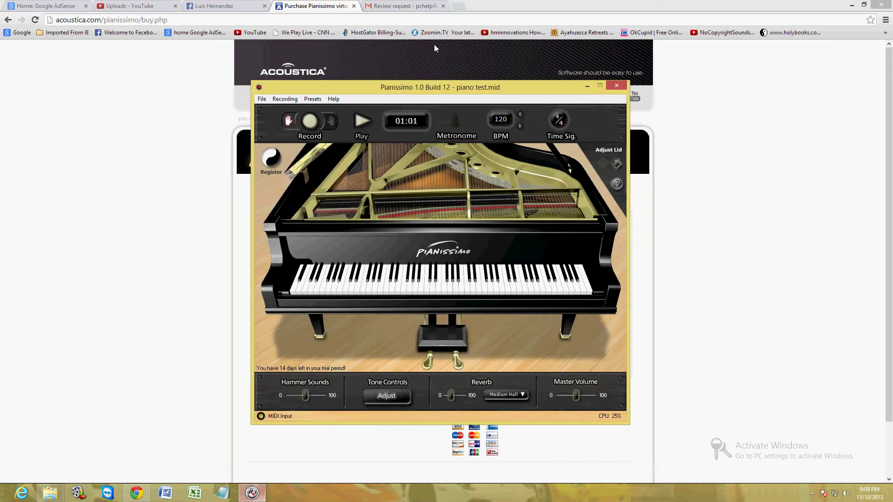
mouse_move(428, 89)
left_mouse_down()
mouse_move(425, 98)
mouse_move(422, 89)
left_mouse_up()
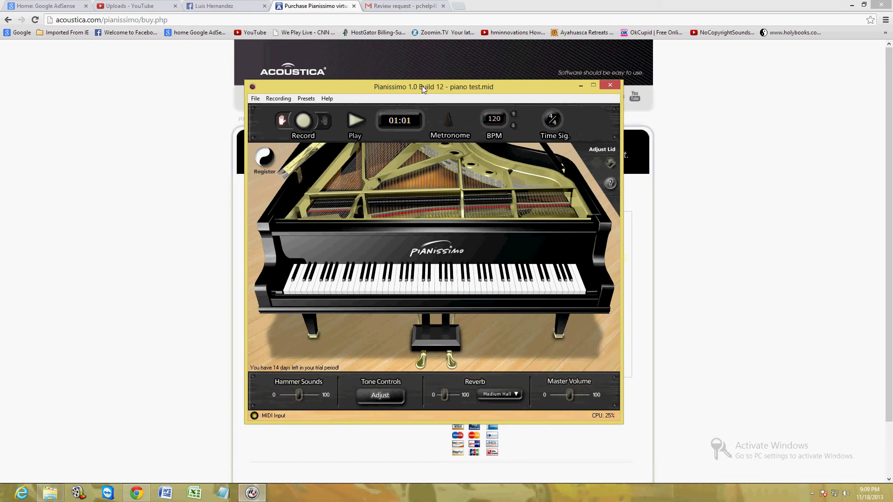
left_click_drag(422, 85, 565, 102)
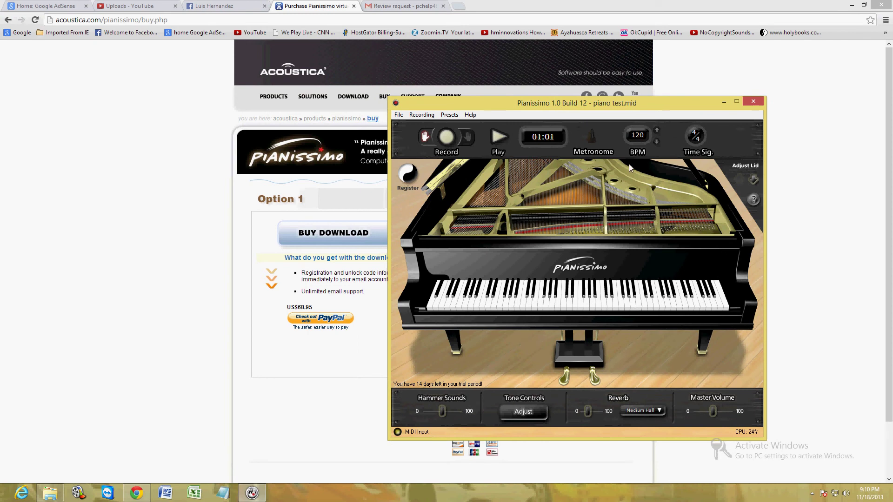